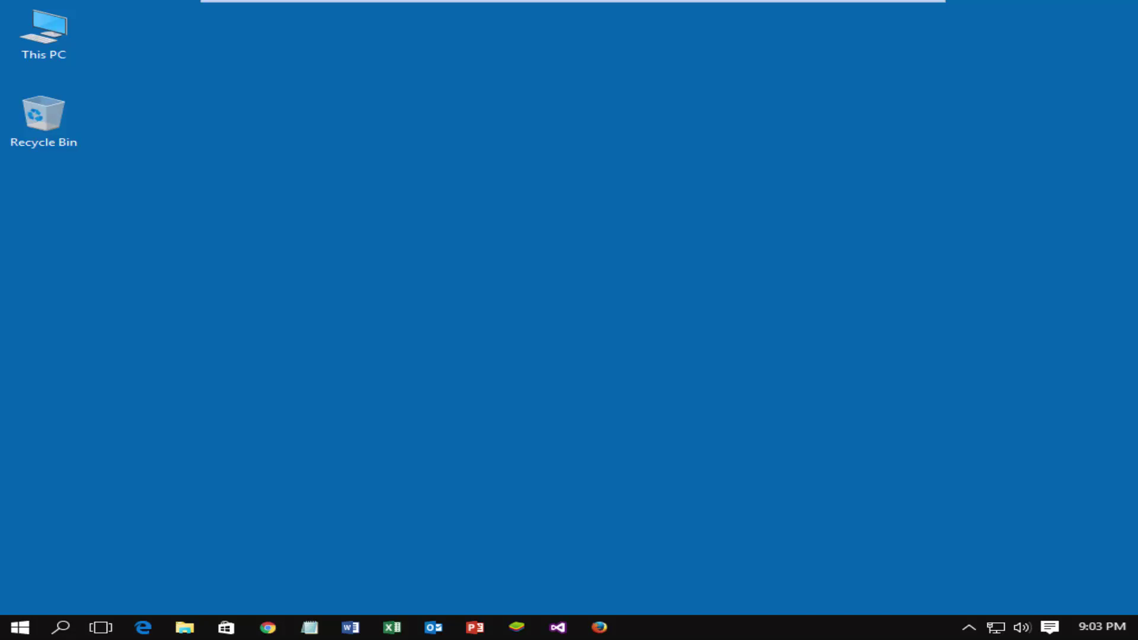
Open Task Manager from the quick-access menu and show its Startup programs list.
{"action": "right_click", "coordinate": [22, 626]}
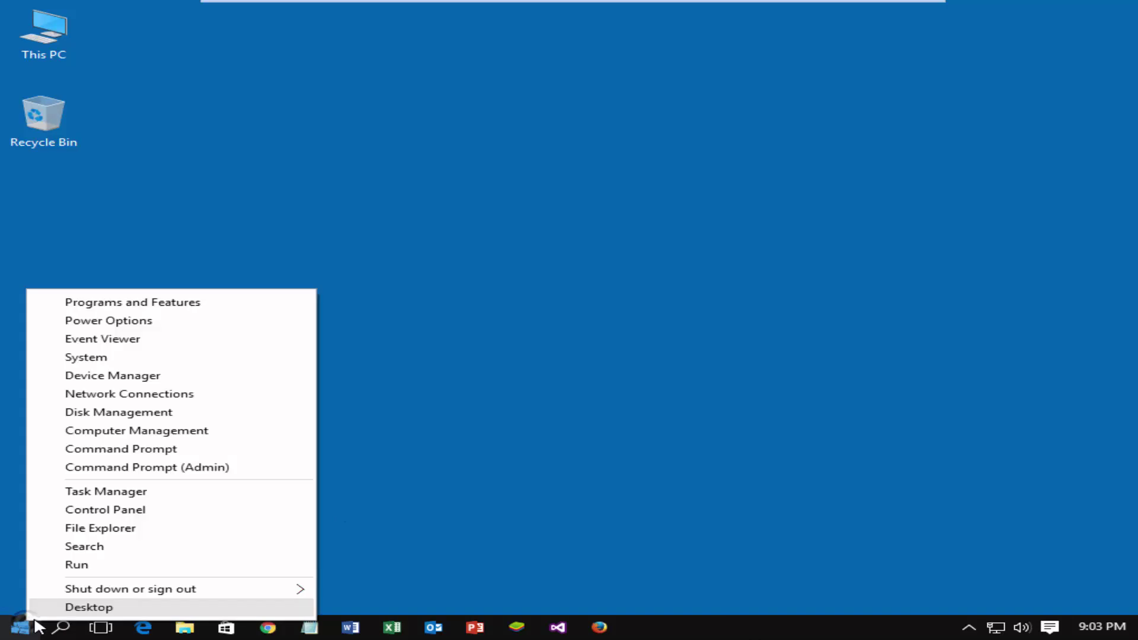
{"action": "left_click", "coordinate": [235, 495]}
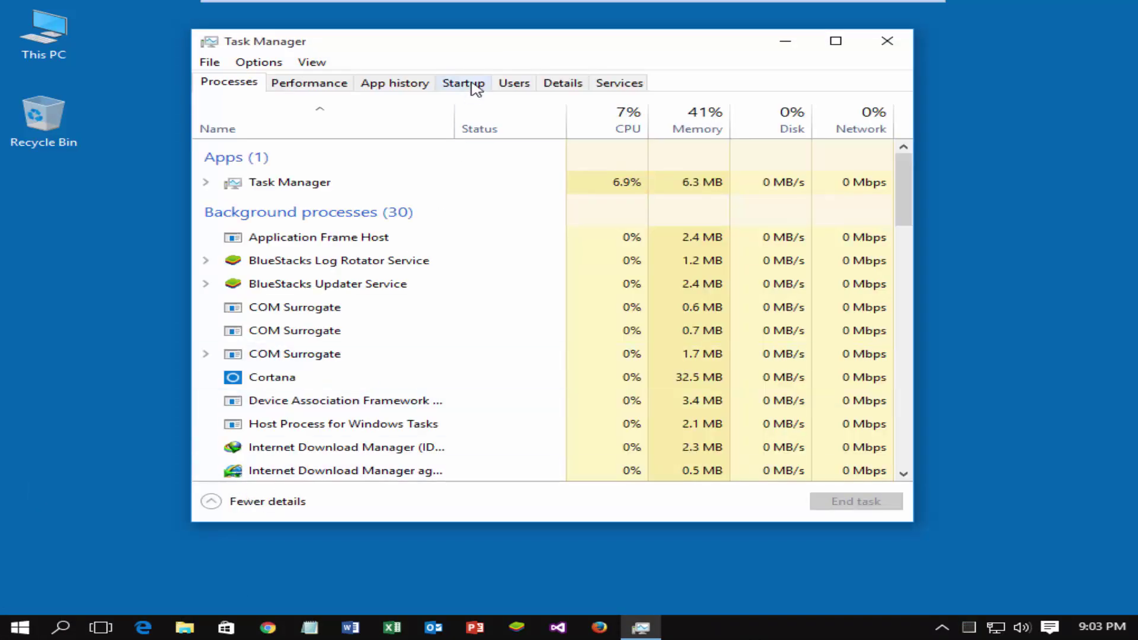
{"action": "left_click", "coordinate": [473, 86]}
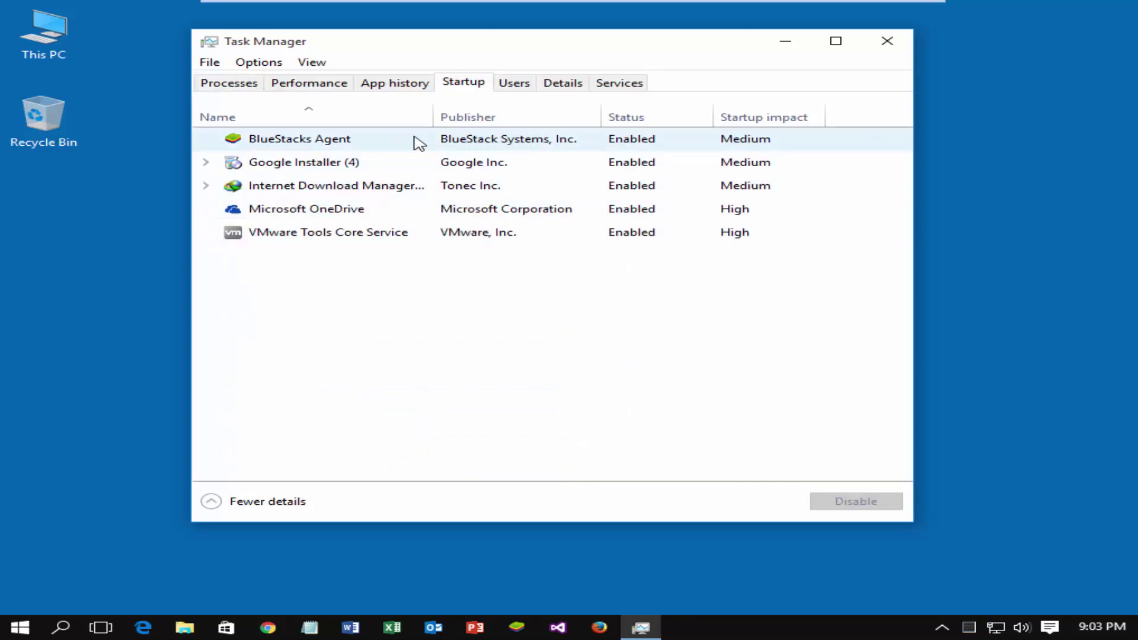
Disable BlueStacks Agent and Google Installer at startup, then close Task Manager.
{"action": "left_click", "coordinate": [388, 139]}
{"action": "right_click", "coordinate": [388, 140]}
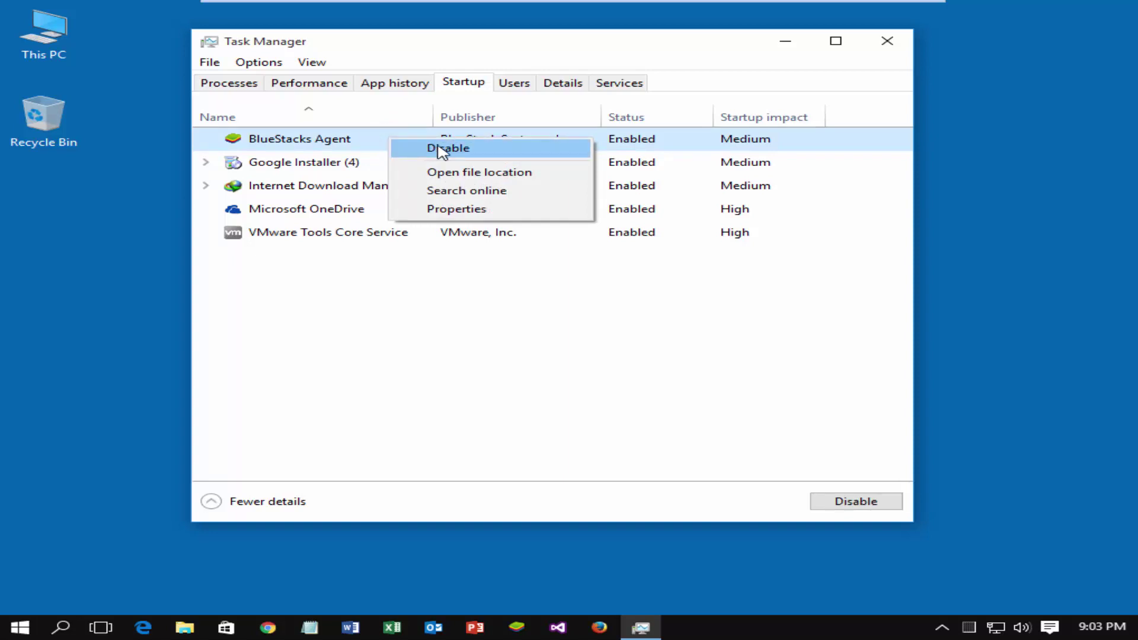
{"action": "left_click", "coordinate": [442, 149]}
{"action": "left_click", "coordinate": [414, 164]}
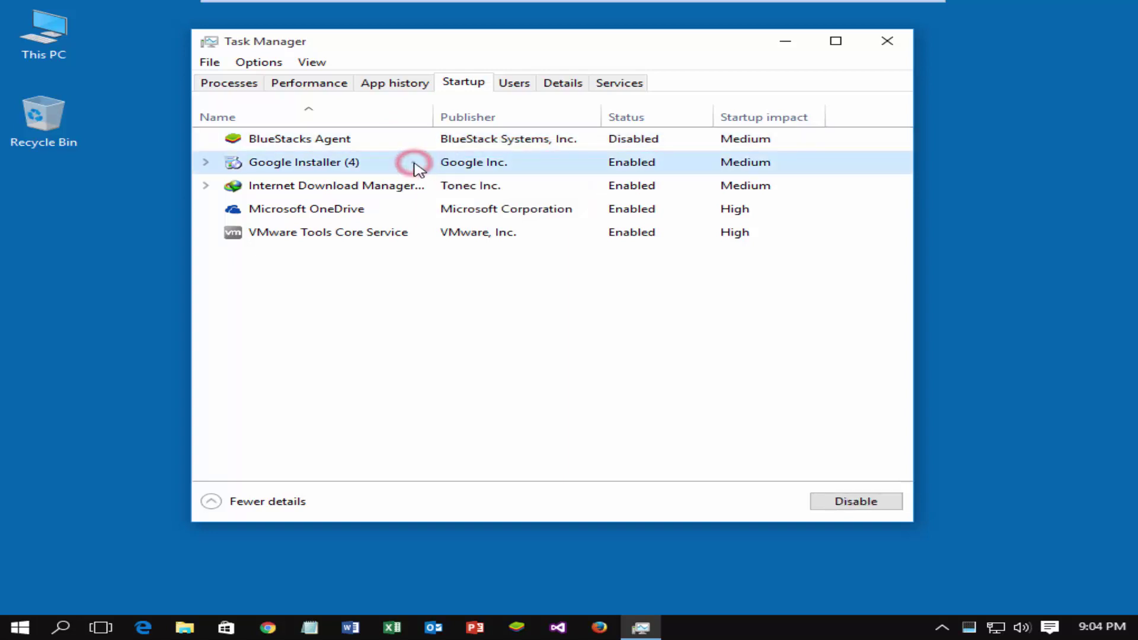
{"action": "right_click", "coordinate": [416, 169]}
{"action": "left_click", "coordinate": [469, 192]}
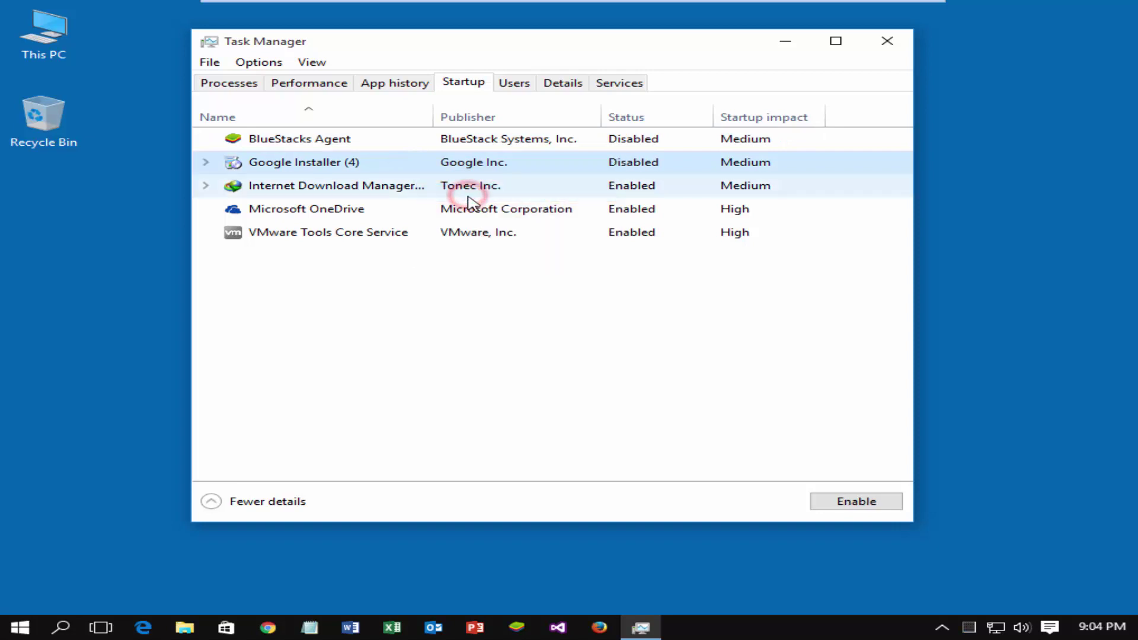
{"action": "left_click", "coordinate": [889, 44]}
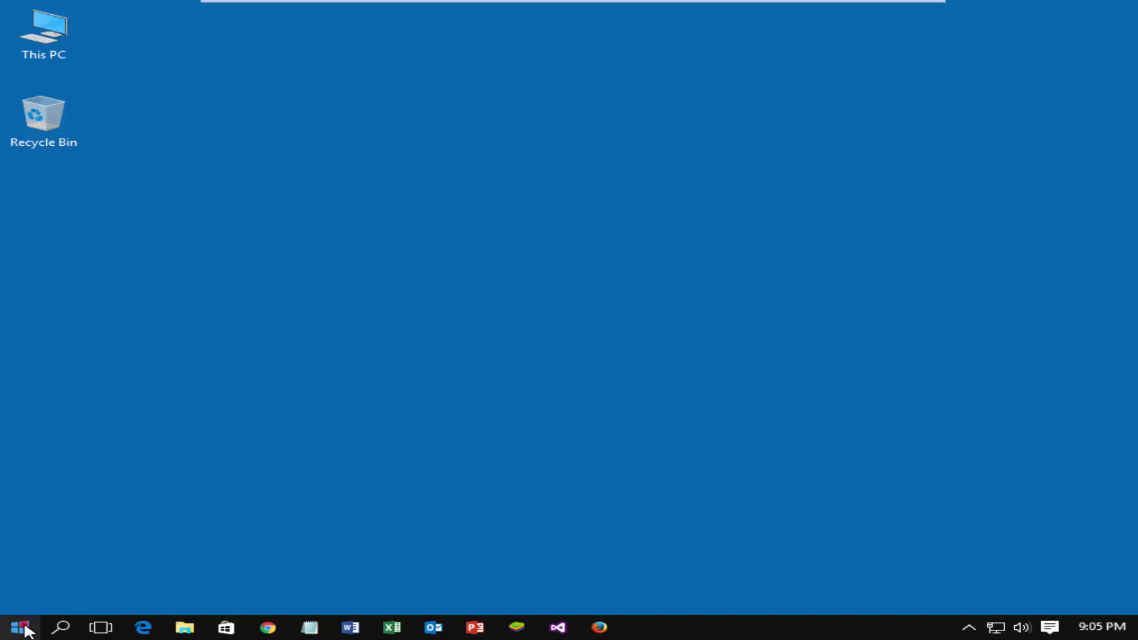
Go to Settings > Privacy > Background apps from the Start menu.
{"action": "left_click", "coordinate": [19, 629]}
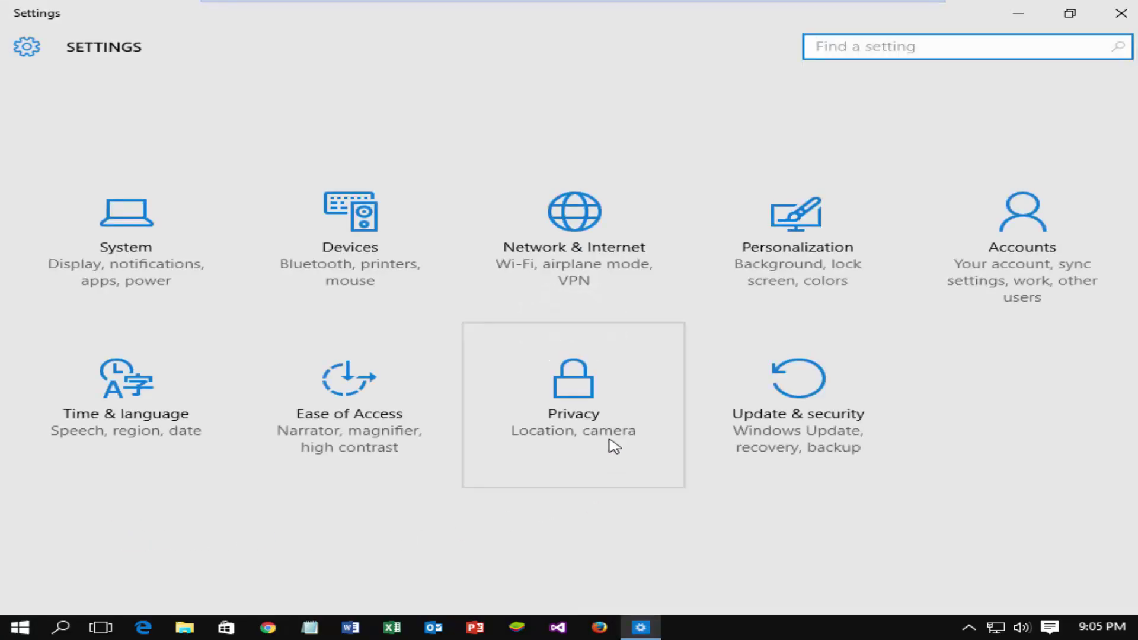
{"action": "left_click", "coordinate": [635, 396]}
{"action": "scroll", "coordinate": [254, 448], "scroll_direction": "down", "scroll_amount": 1}
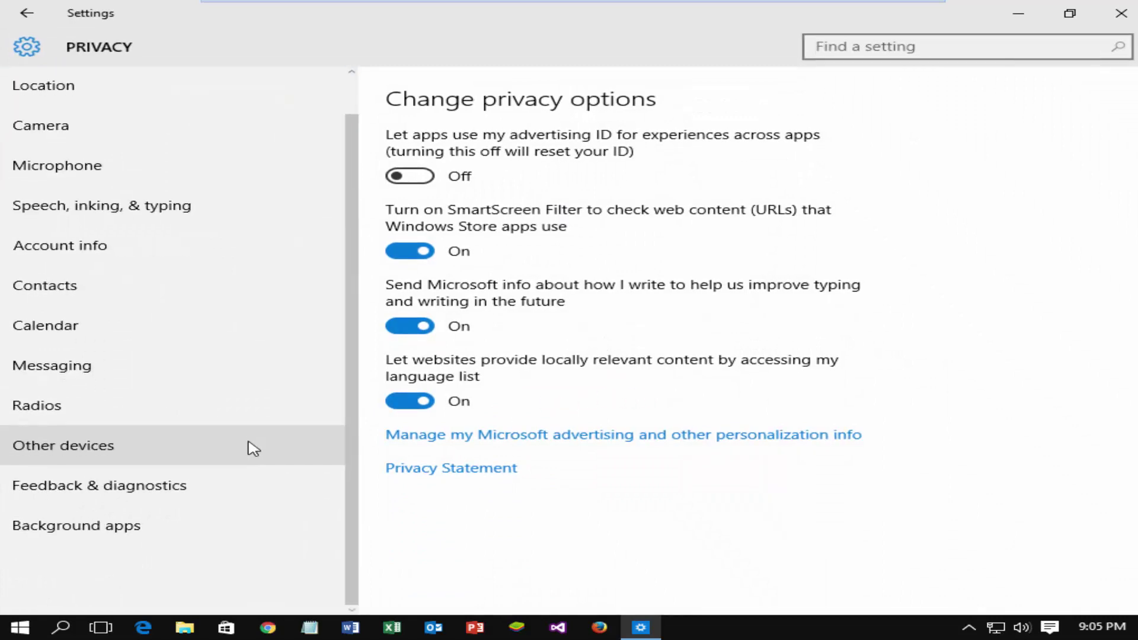
{"action": "left_click", "coordinate": [249, 527]}
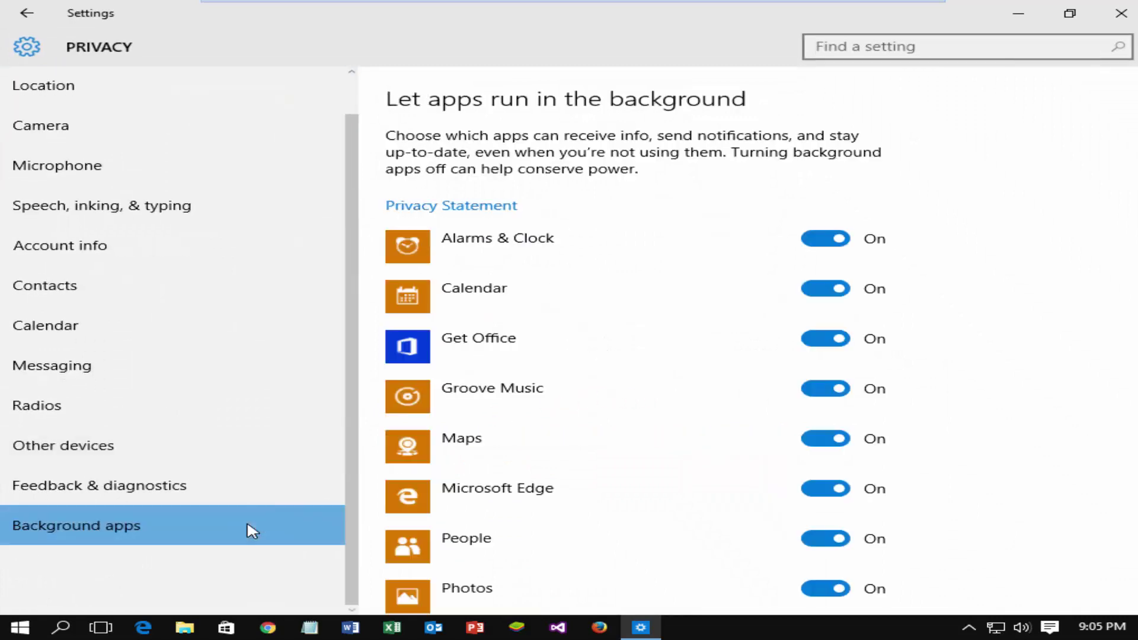
{"action": "scroll", "coordinate": [998, 376], "scroll_direction": "down", "scroll_amount": 1}
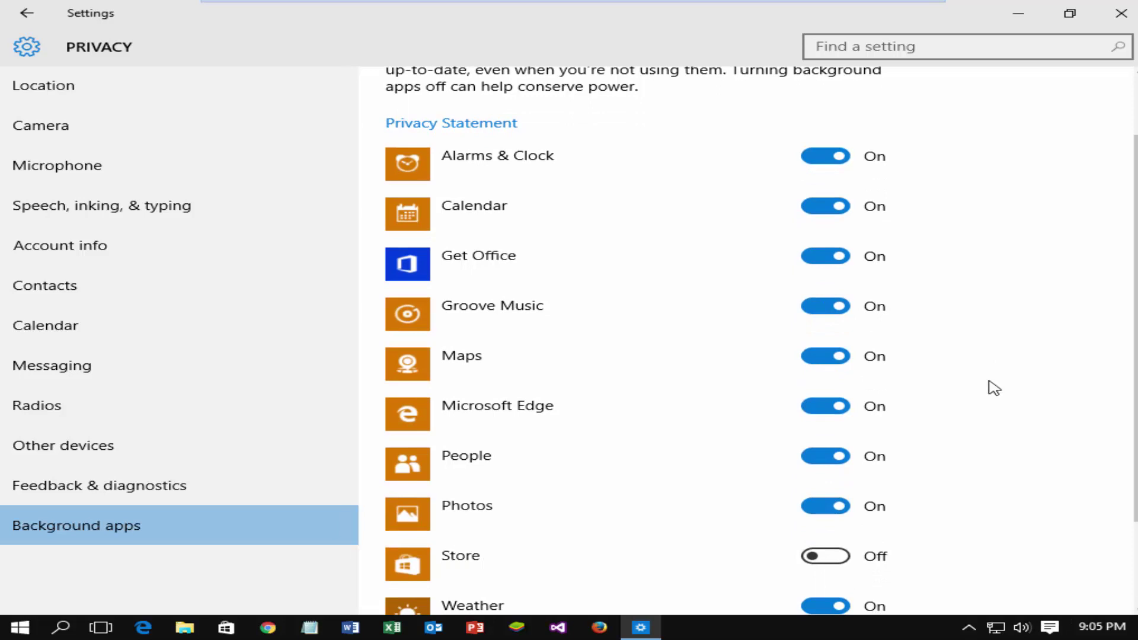
Switch off background running for Get Office, Maps, People, Xbox and Weather, then close Settings.
{"action": "left_click", "coordinate": [823, 260]}
{"action": "scroll", "coordinate": [898, 270], "scroll_direction": "down", "scroll_amount": 1}
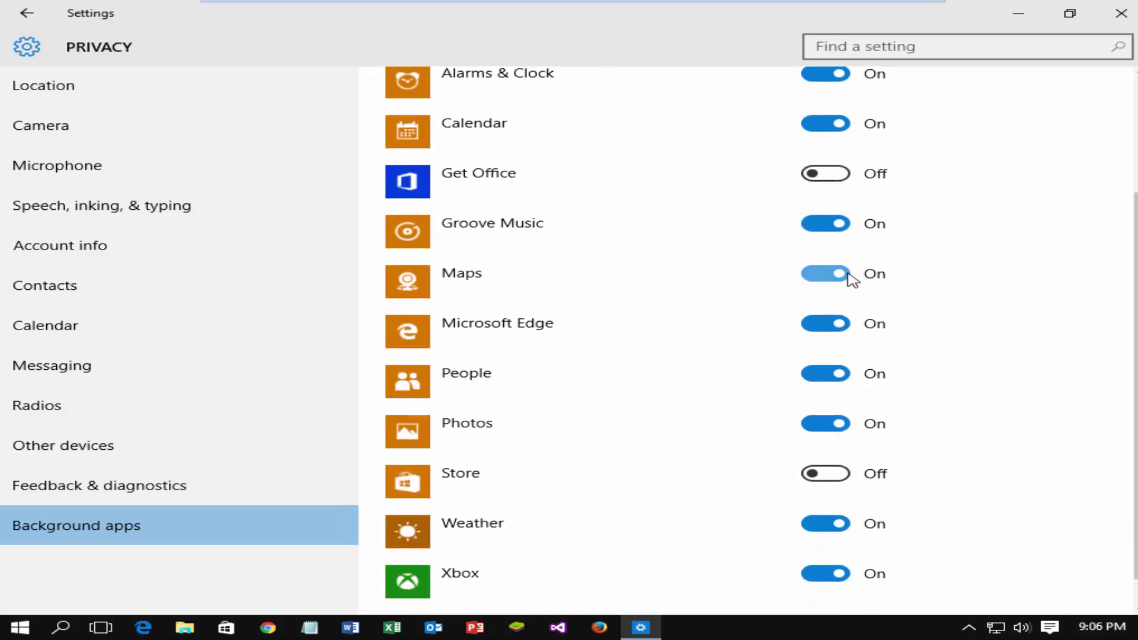
{"action": "left_click", "coordinate": [816, 274]}
{"action": "left_click", "coordinate": [827, 374]}
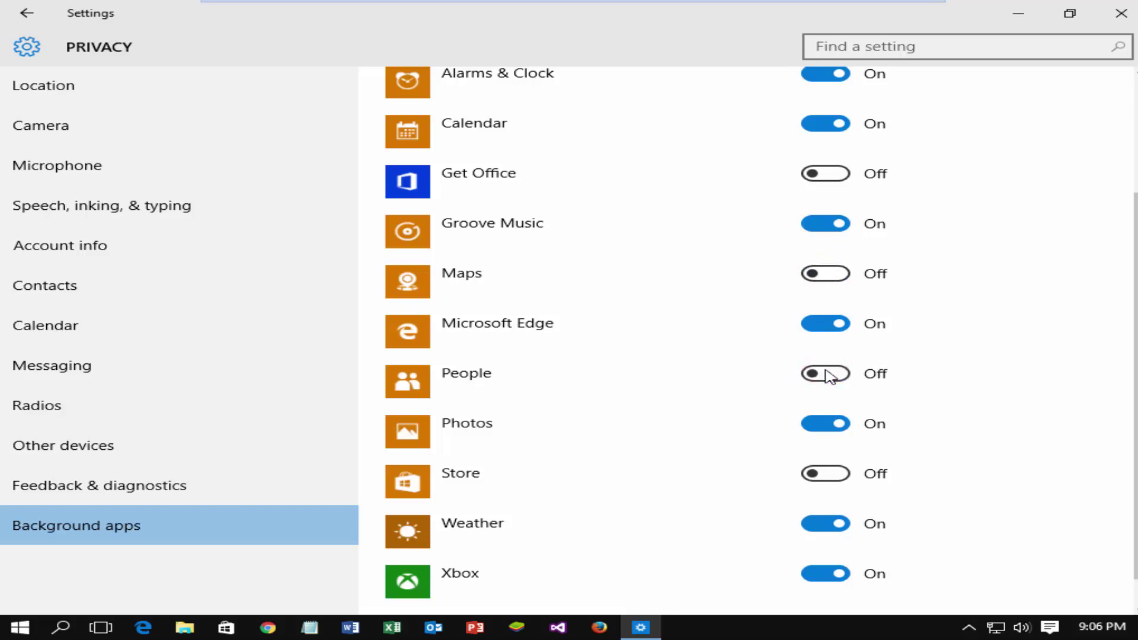
{"action": "scroll", "coordinate": [925, 377], "scroll_direction": "down", "scroll_amount": 1}
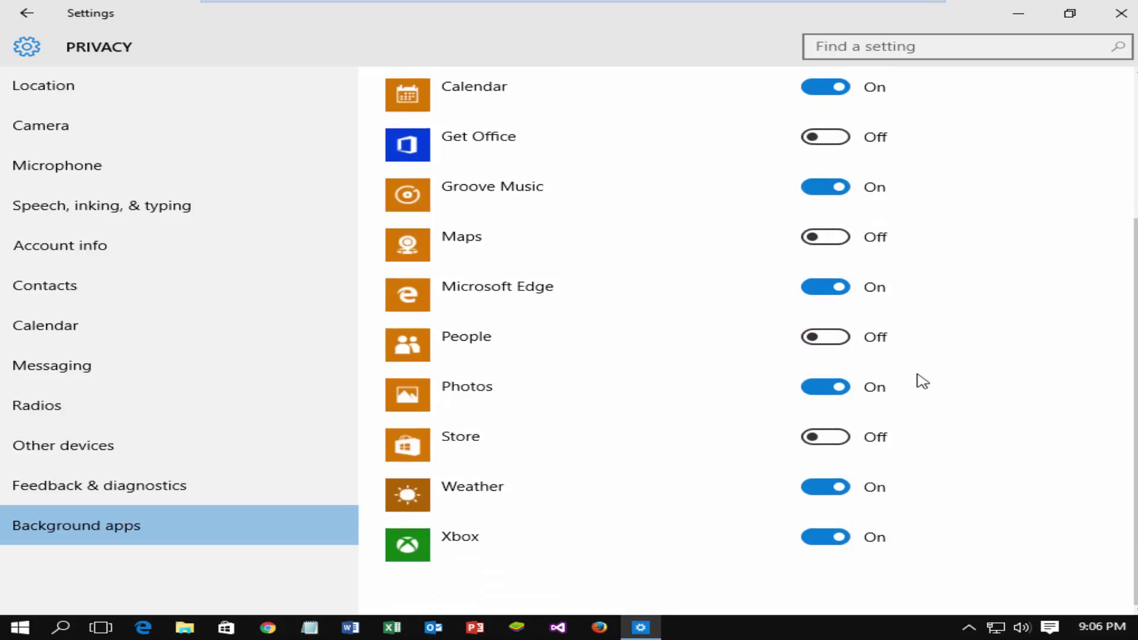
{"action": "left_click", "coordinate": [818, 538]}
{"action": "left_click", "coordinate": [828, 489]}
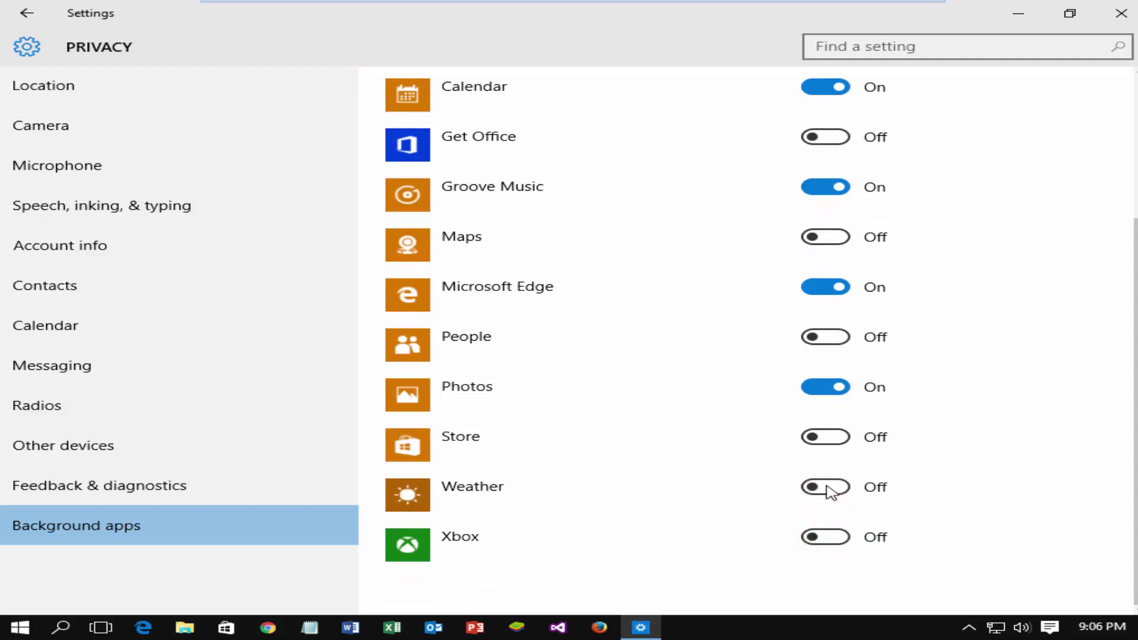
{"action": "scroll", "coordinate": [941, 490], "scroll_direction": "up", "scroll_amount": 5}
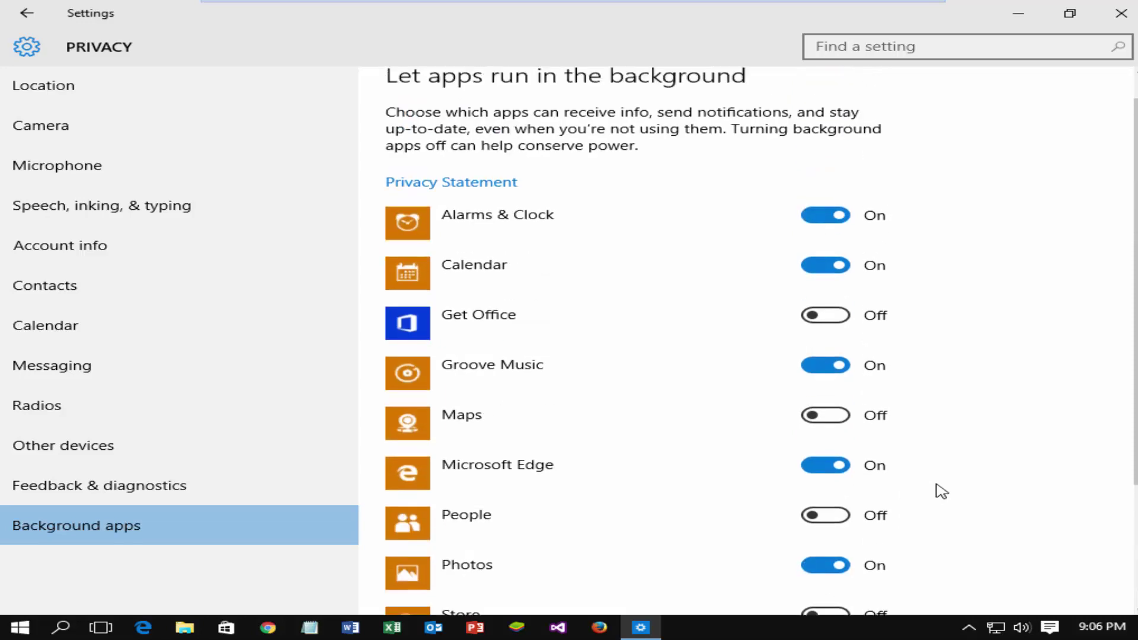
{"action": "left_click", "coordinate": [1121, 13]}
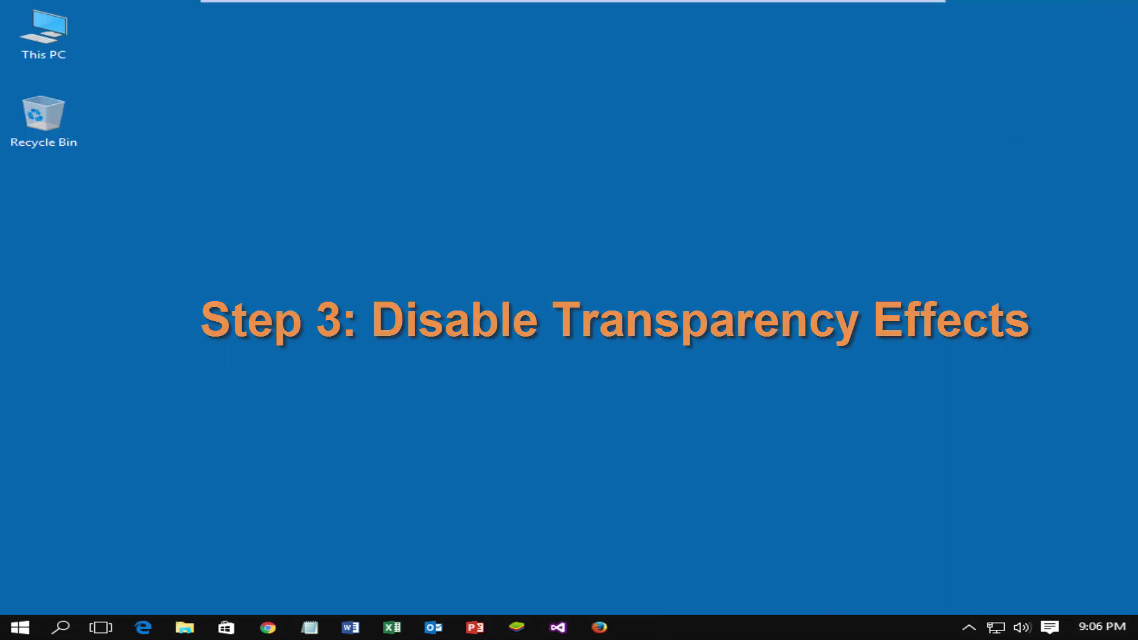
Turn off 'Make Start, taskbar, and action center transparent' under Personalize > Colors, then close Settings.
{"action": "right_click", "coordinate": [611, 287]}
{"action": "left_click", "coordinate": [752, 446]}
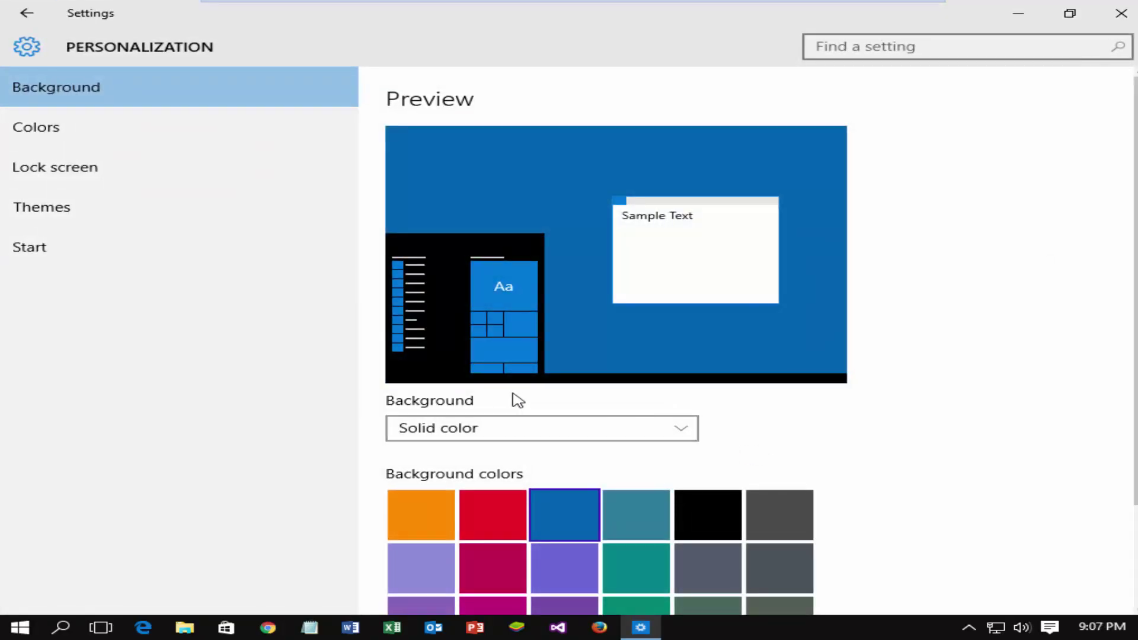
{"action": "left_click", "coordinate": [136, 126]}
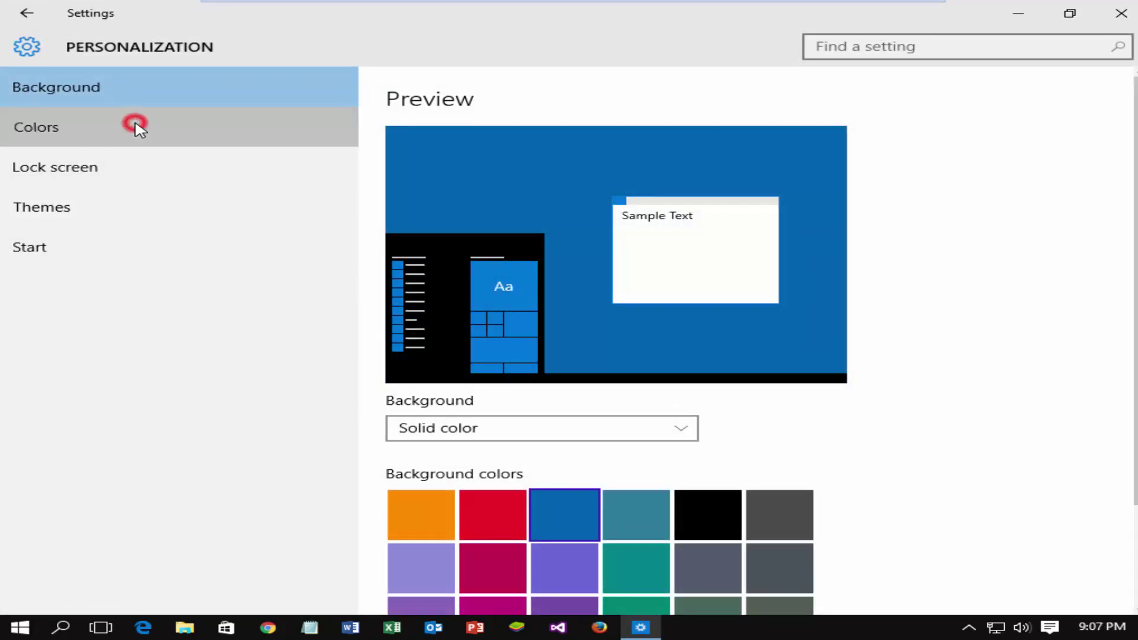
{"action": "scroll", "coordinate": [996, 411], "scroll_direction": "down", "scroll_amount": 3}
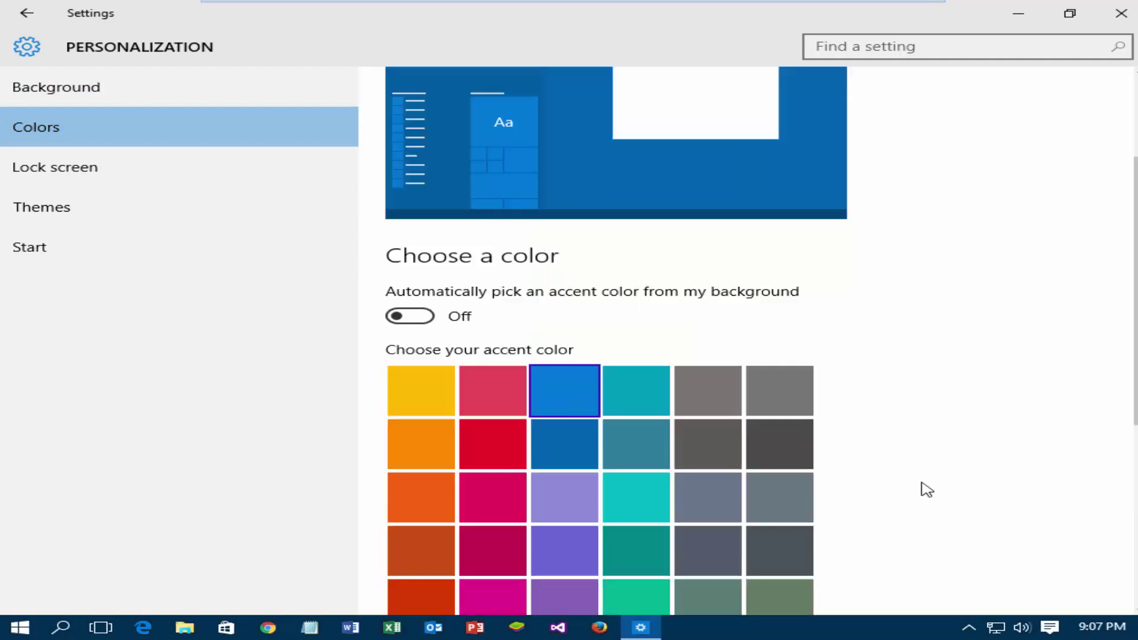
{"action": "scroll", "coordinate": [929, 494], "scroll_direction": "down", "scroll_amount": 5}
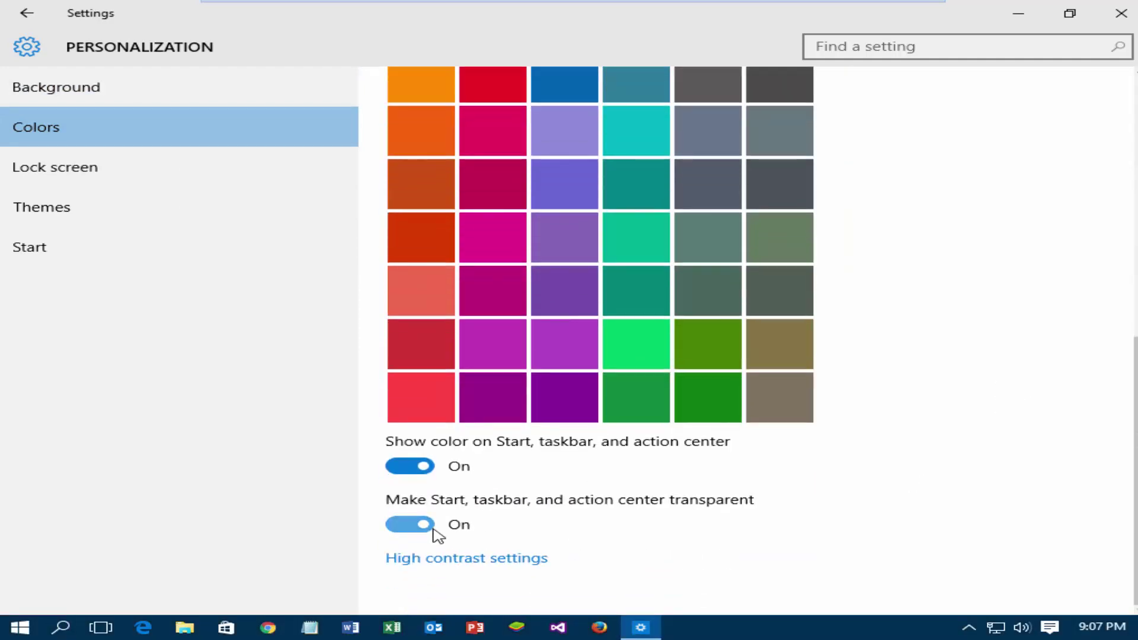
{"action": "left_click", "coordinate": [416, 524]}
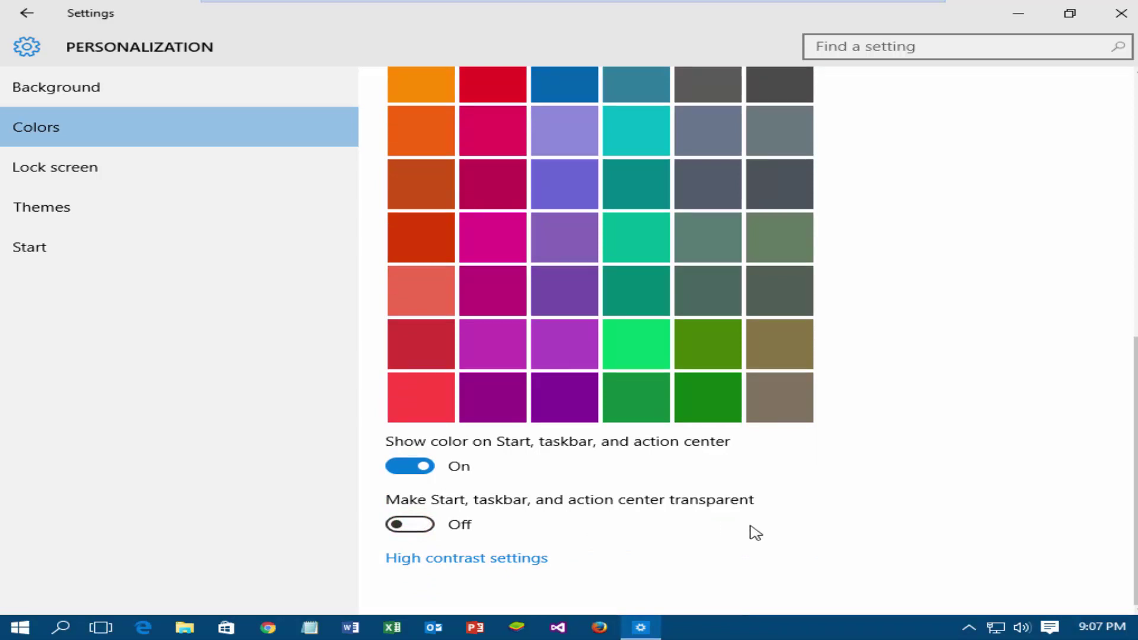
{"action": "left_click", "coordinate": [1130, 17]}
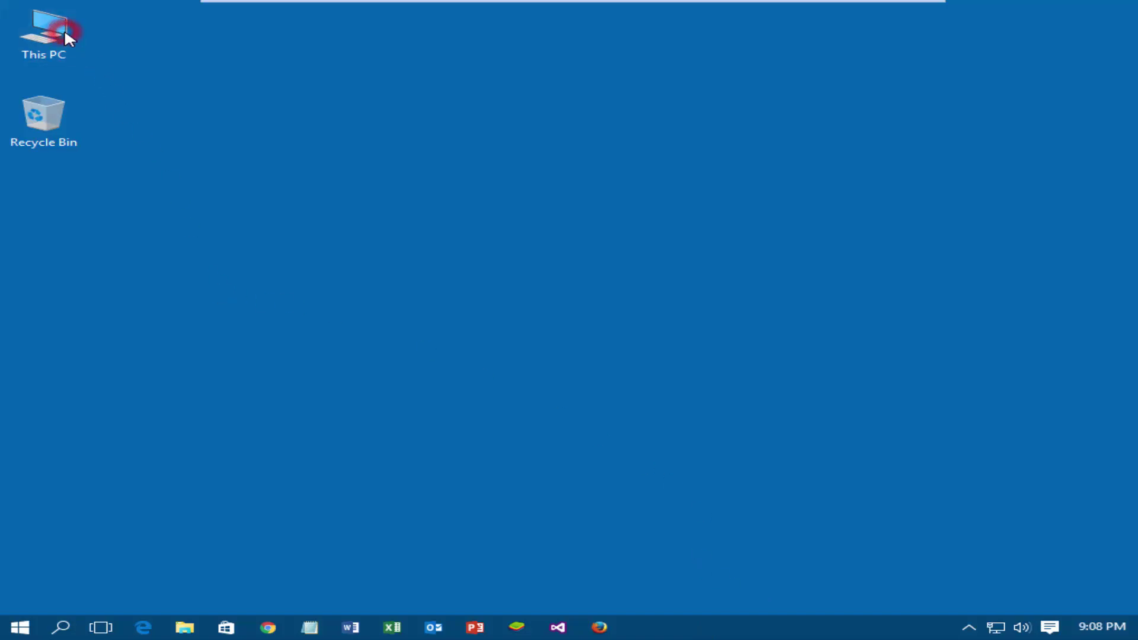
Launch Disk Cleanup from the Local Disk (C:) Properties in File Explorer.
{"action": "key", "text": "super+e"}
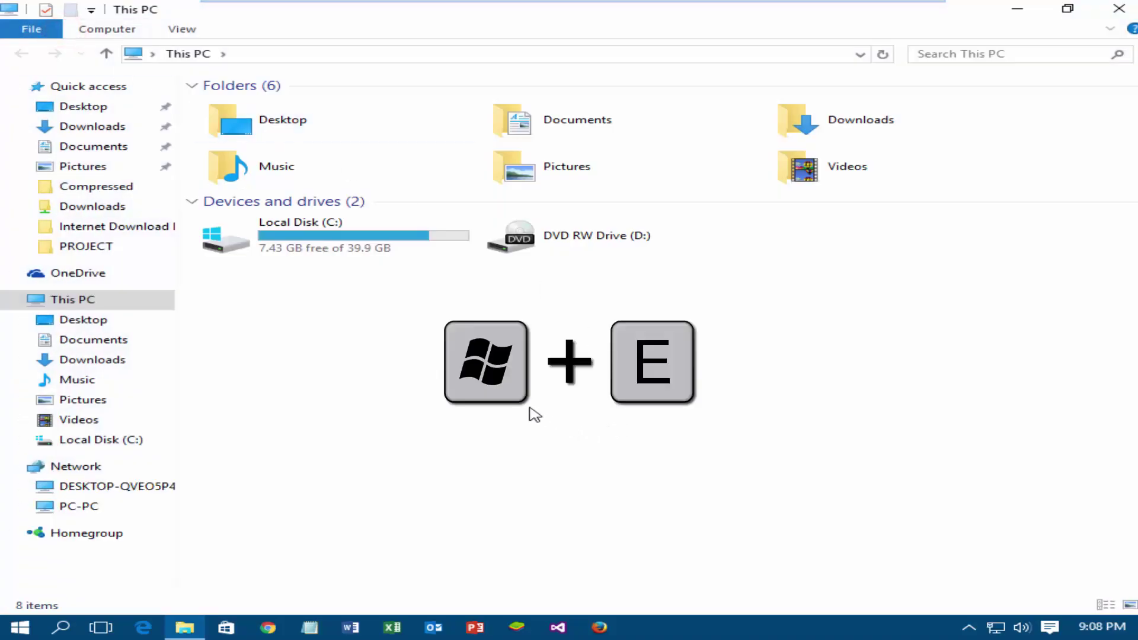
{"action": "left_click", "coordinate": [436, 240]}
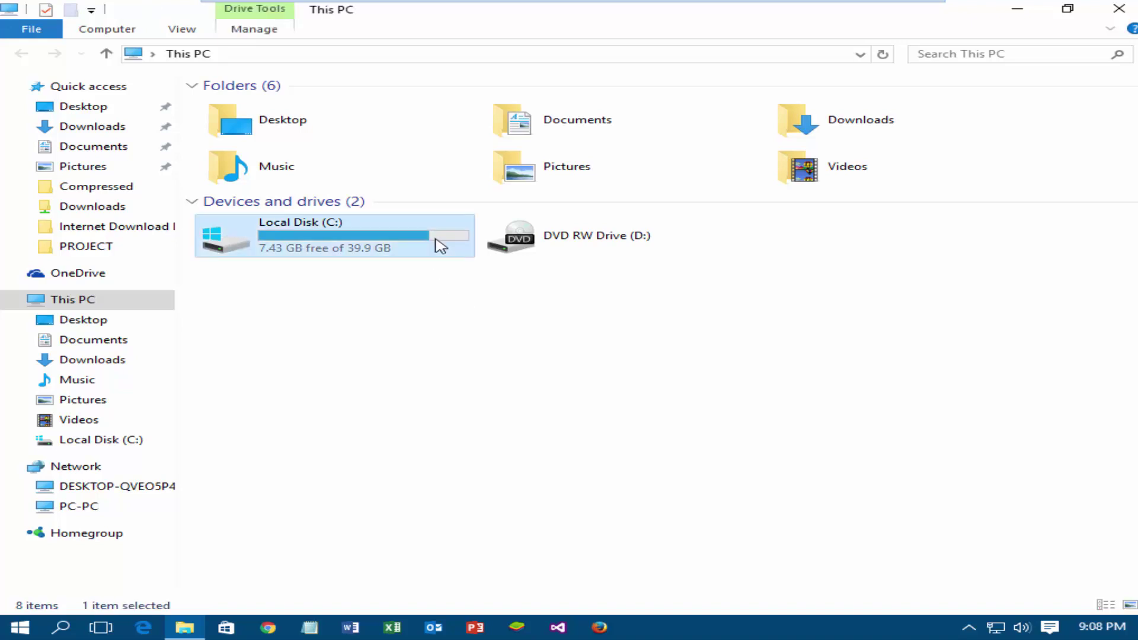
{"action": "right_click", "coordinate": [438, 245]}
{"action": "left_click", "coordinate": [556, 573]}
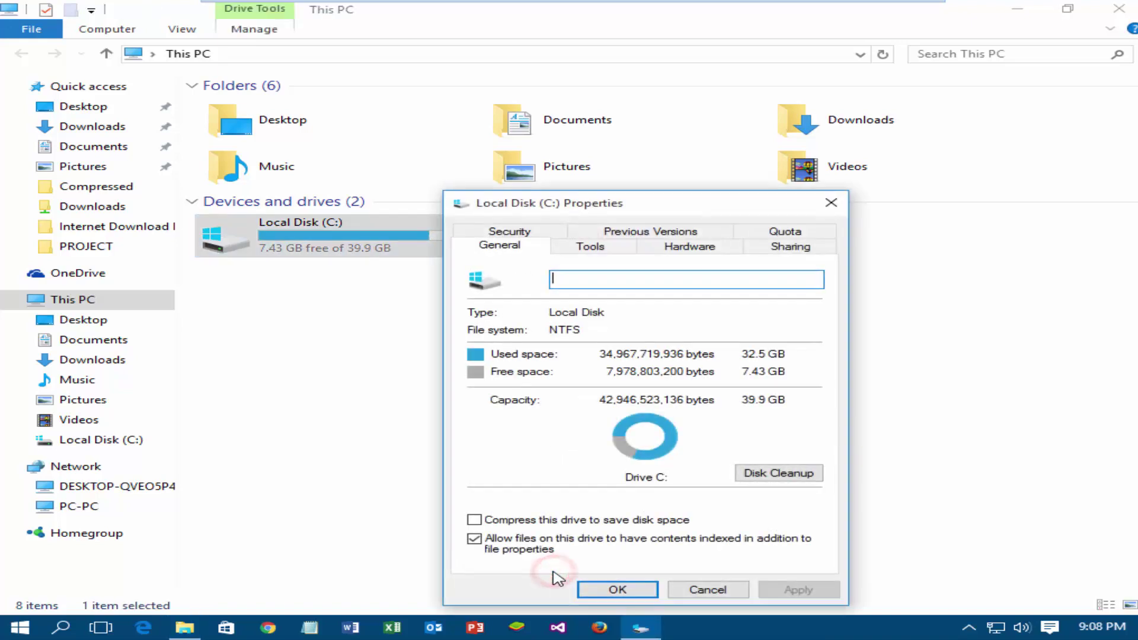
{"action": "left_click", "coordinate": [814, 477]}
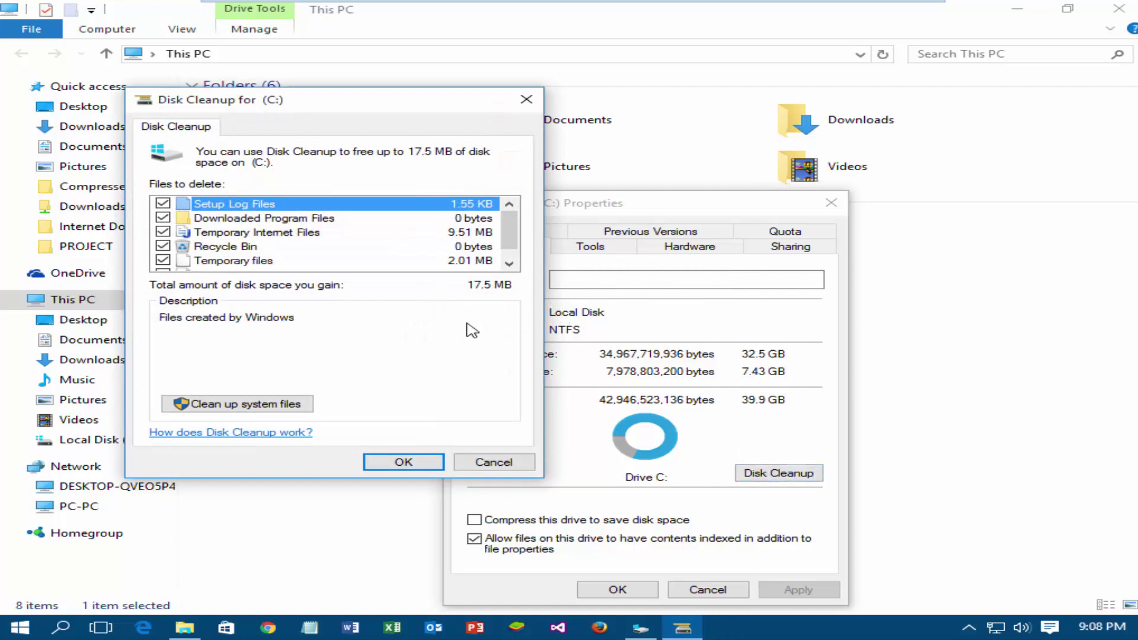
Rescan with system files and delete the checked junk files, including Windows Defender files.
{"action": "left_click", "coordinate": [296, 408]}
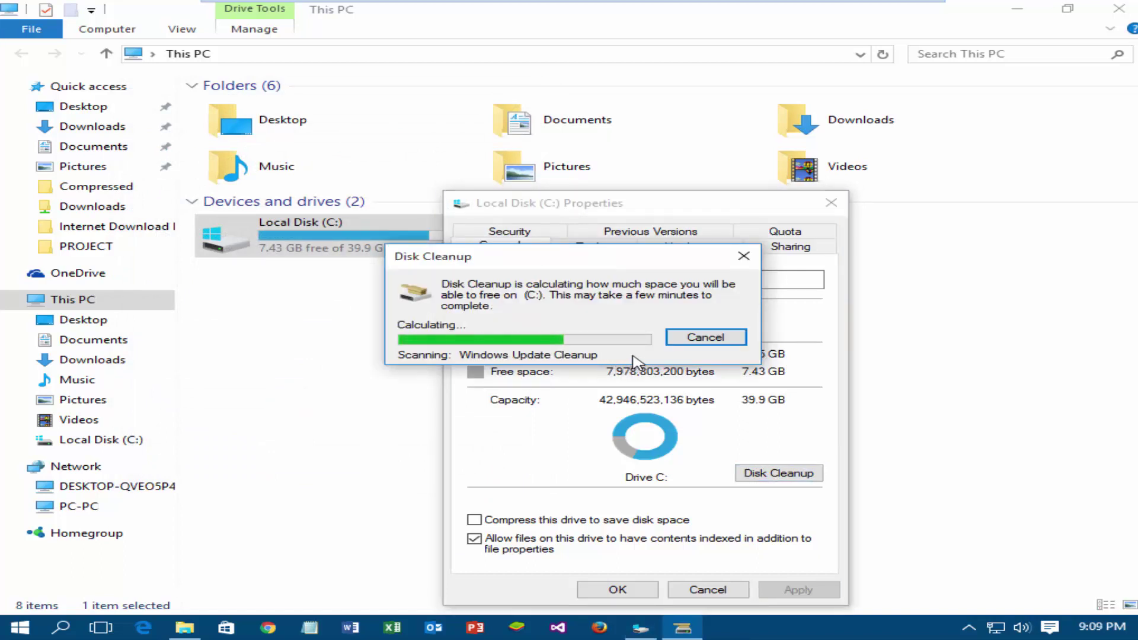
{"action": "left_click", "coordinate": [191, 227]}
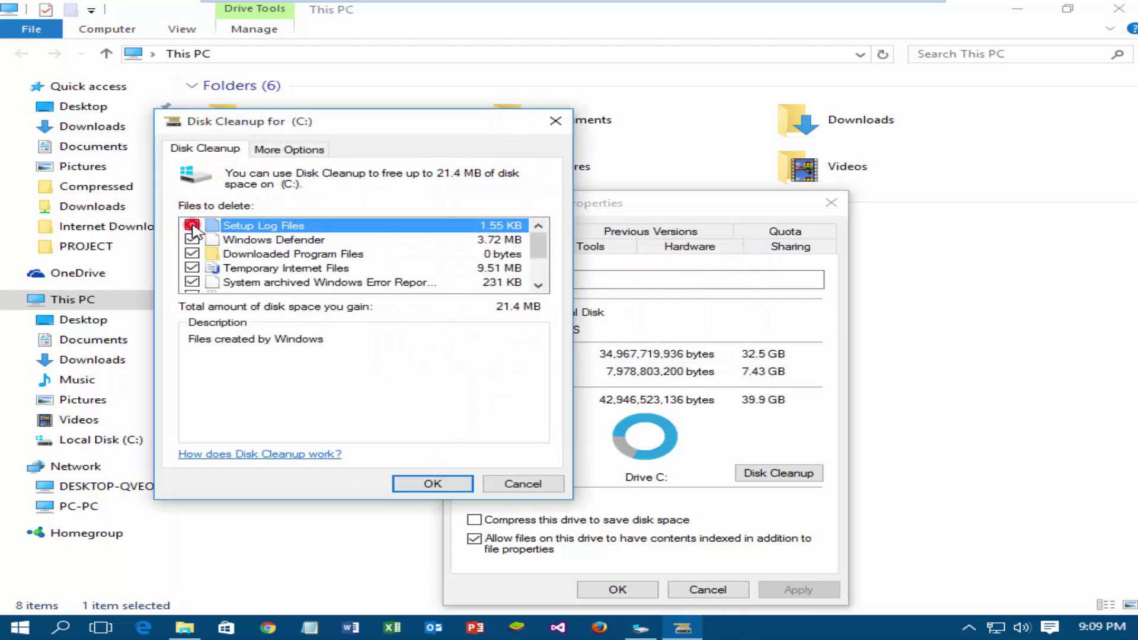
{"action": "left_click", "coordinate": [191, 240]}
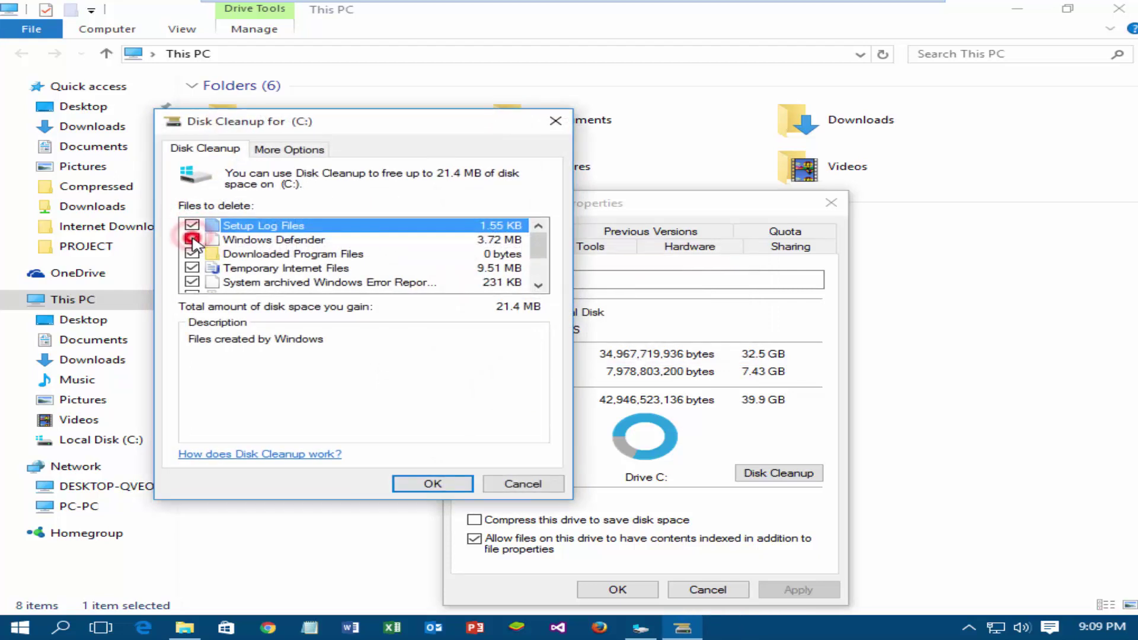
{"action": "scroll", "coordinate": [202, 251], "scroll_direction": "down", "scroll_amount": 1}
{"action": "scroll", "coordinate": [206, 255], "scroll_direction": "down", "scroll_amount": 1}
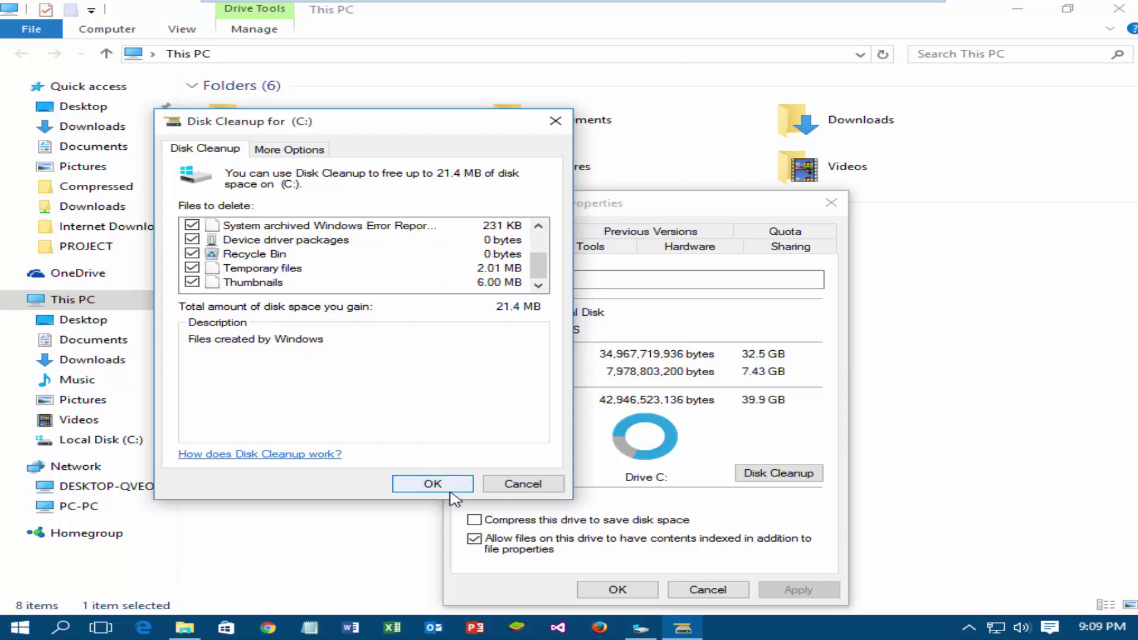
{"action": "left_click", "coordinate": [433, 485]}
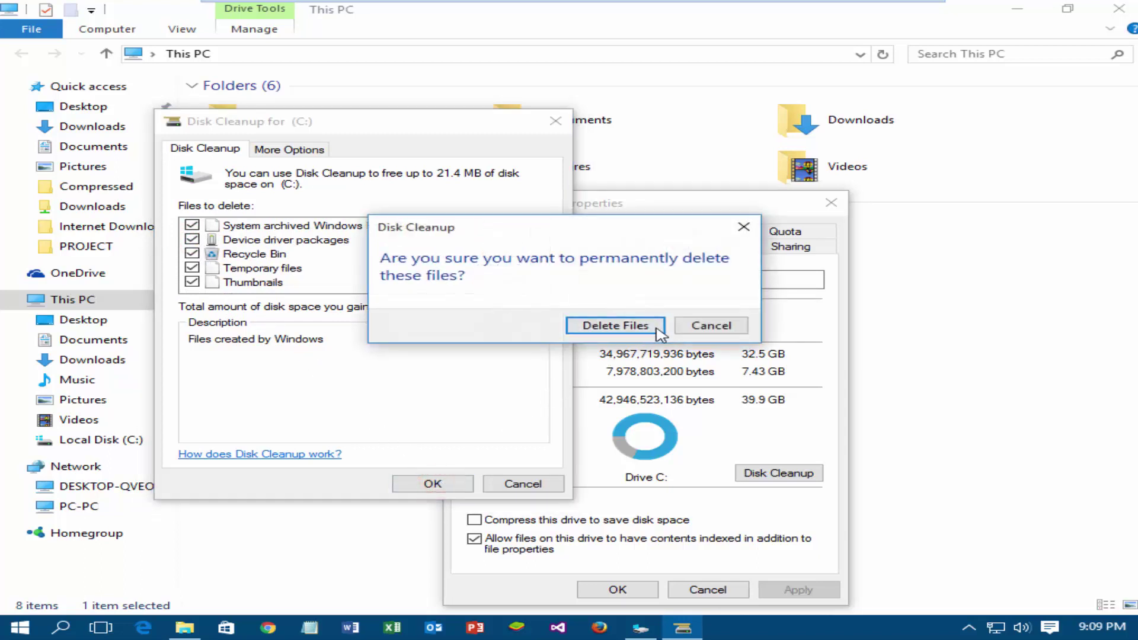
{"action": "left_click", "coordinate": [659, 333]}
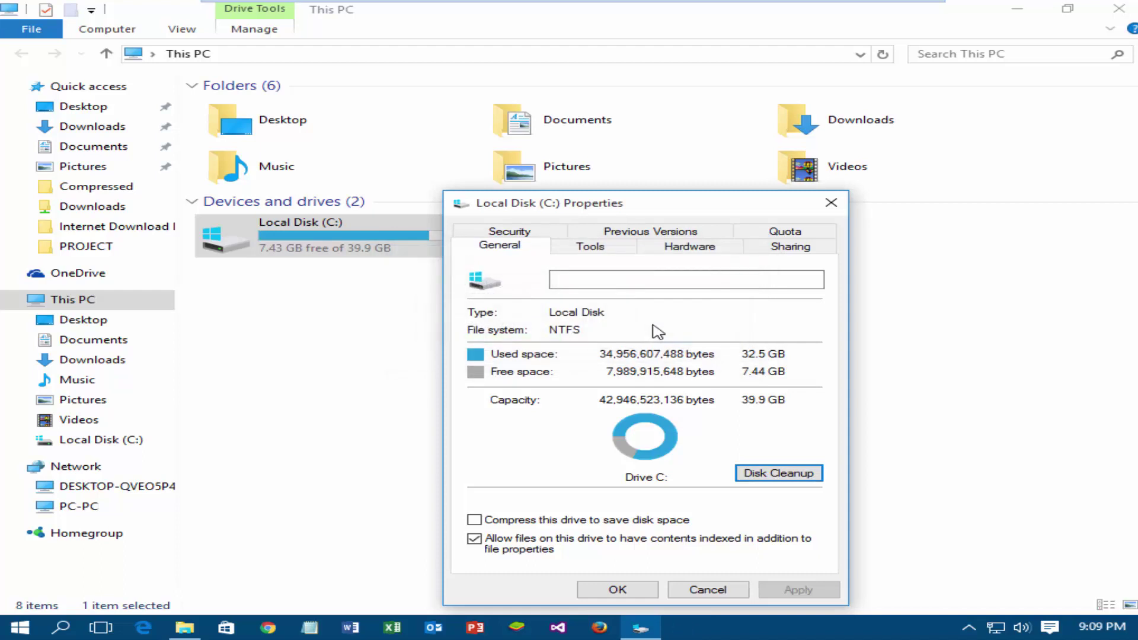
Close the Local Disk (C:) properties and File Explorer, and clear the desktop selection.
{"action": "left_click", "coordinate": [831, 205]}
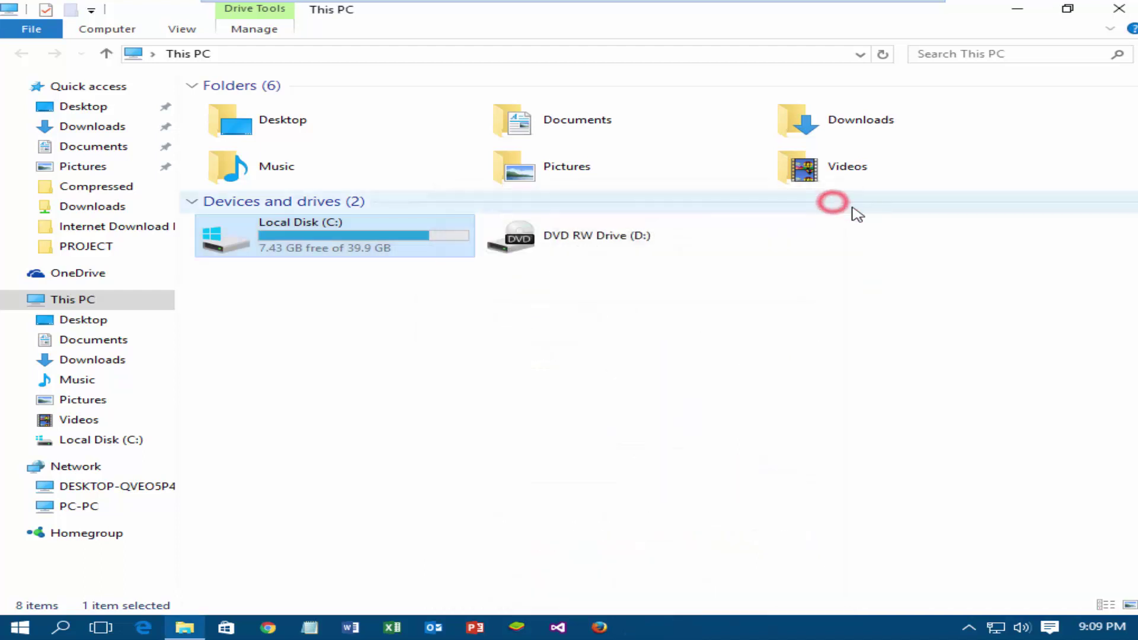
{"action": "left_click", "coordinate": [1119, 11]}
{"action": "left_click", "coordinate": [704, 395]}
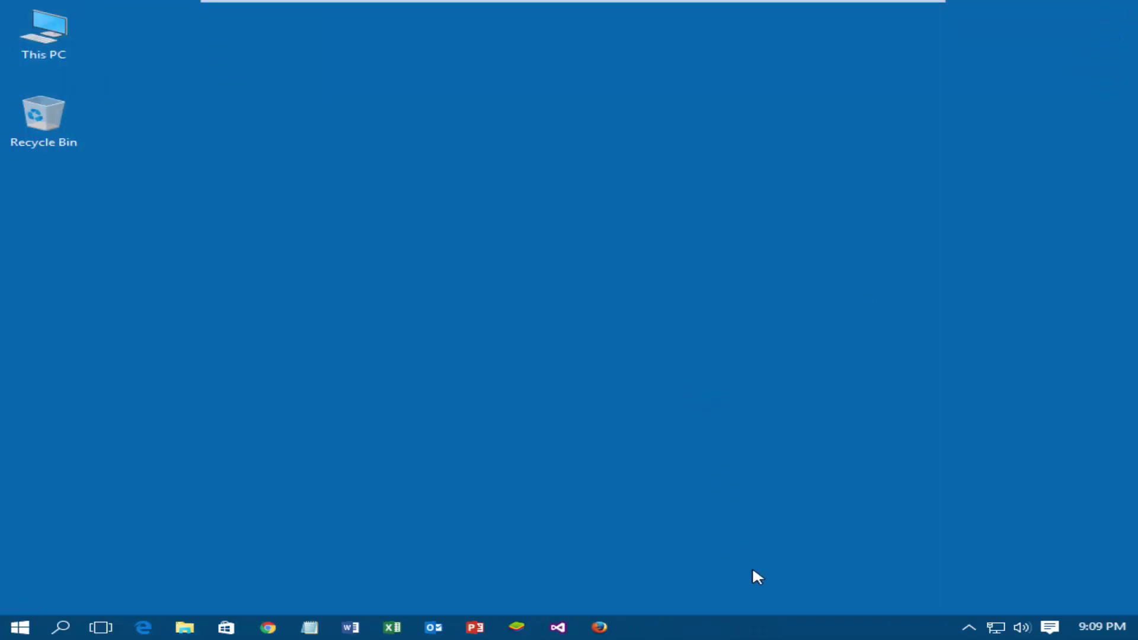